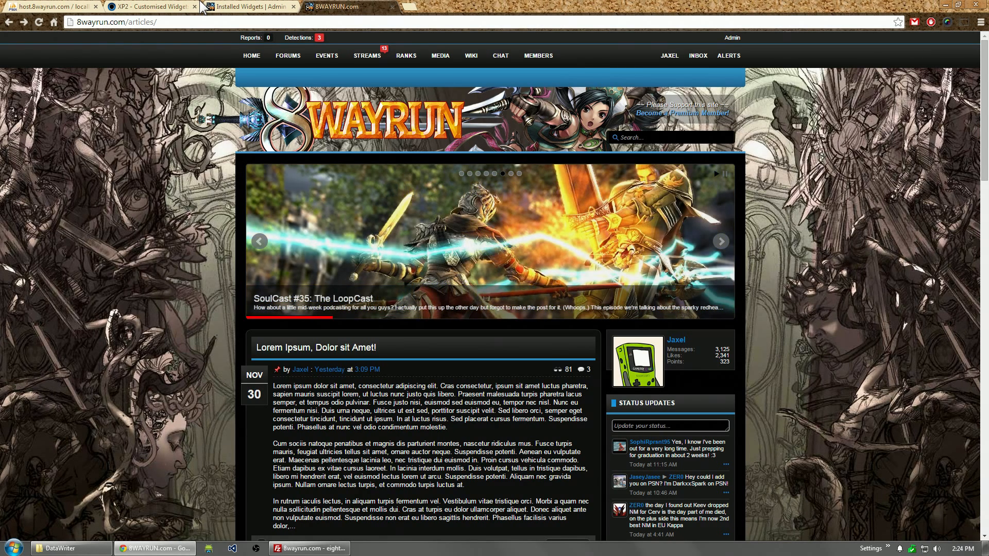
# Read the customised widgets forum thread and view the Raw HTML widget's global options in the admin panel.
pyautogui.click(148, 5)
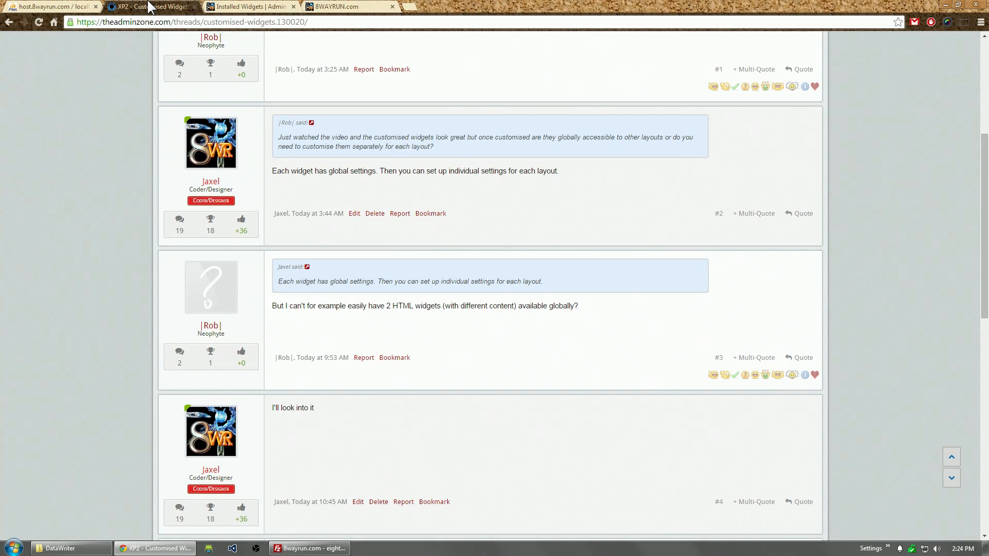
pyautogui.moveTo(985, 260); pyautogui.dragTo(988, 238)
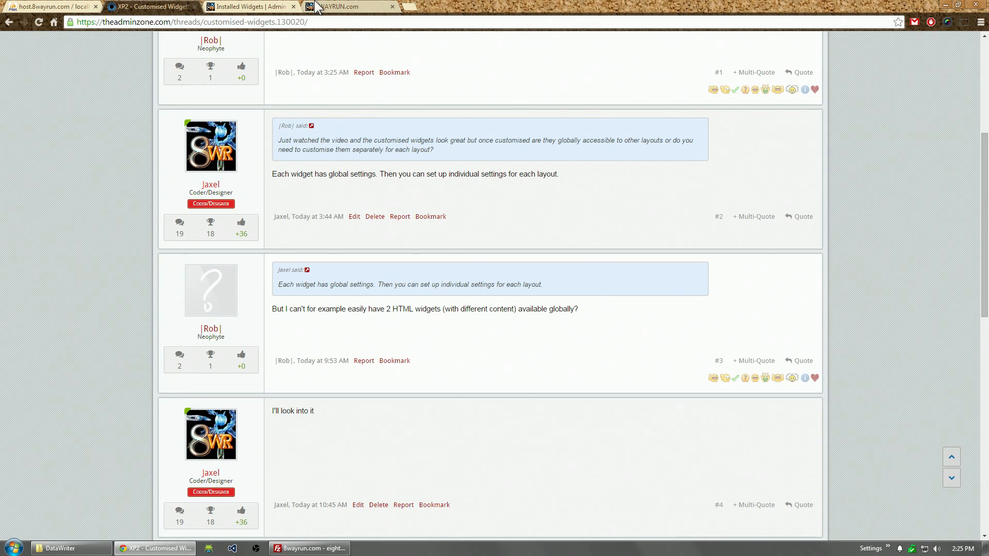
pyautogui.click(254, 6)
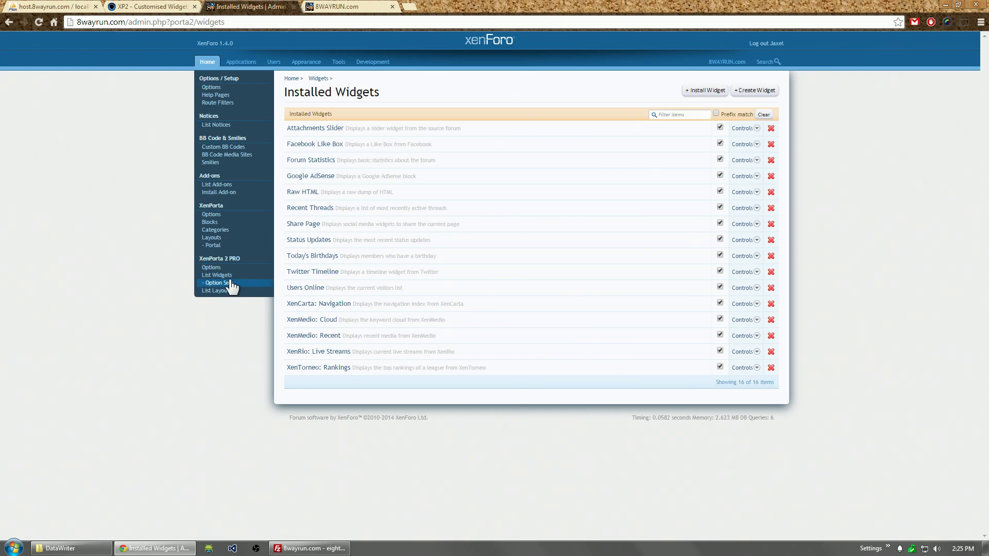
pyautogui.click(326, 196)
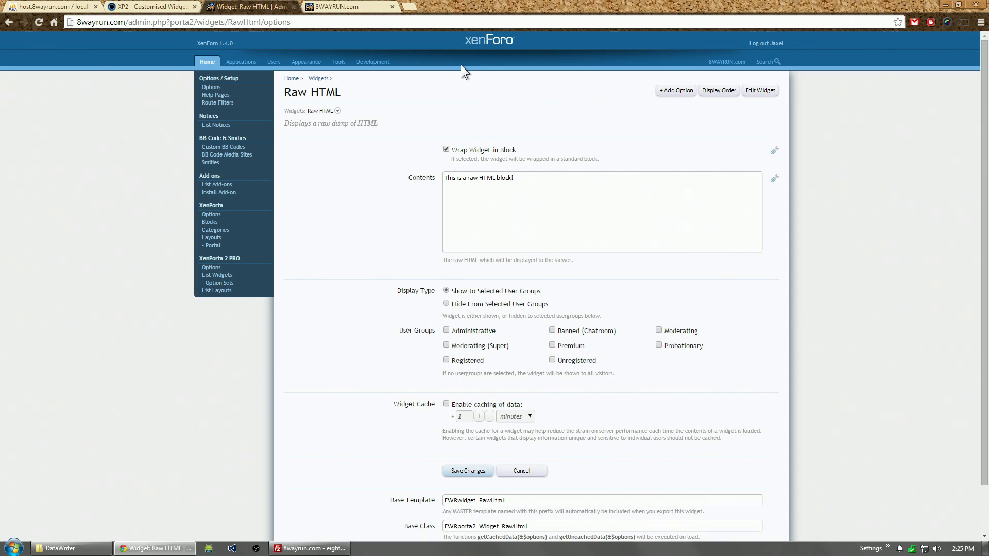
# Add a Raw HTML widget link titled "Raw HTML" to the Articles Index layout, place it in the above area and save the layout.
pyautogui.click(235, 293)
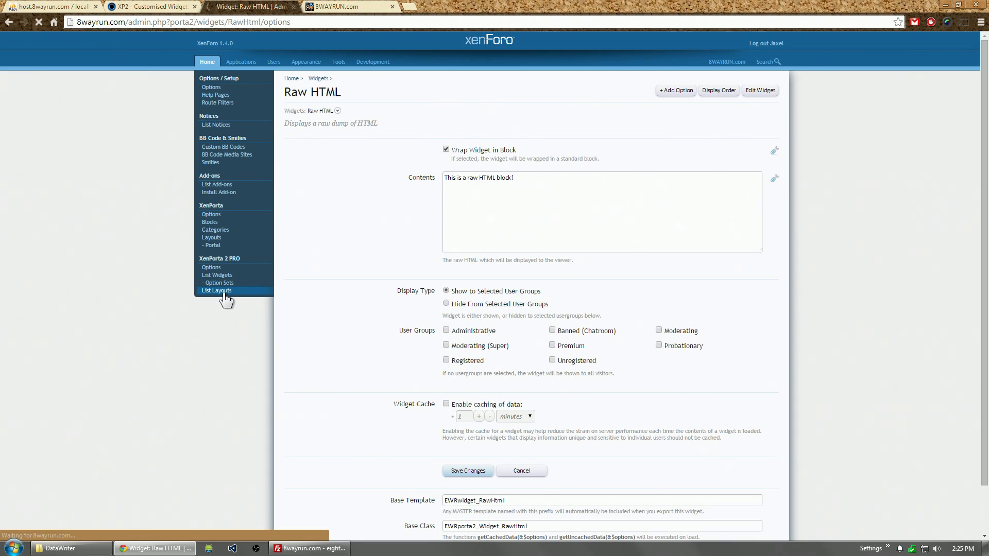
pyautogui.click(327, 145)
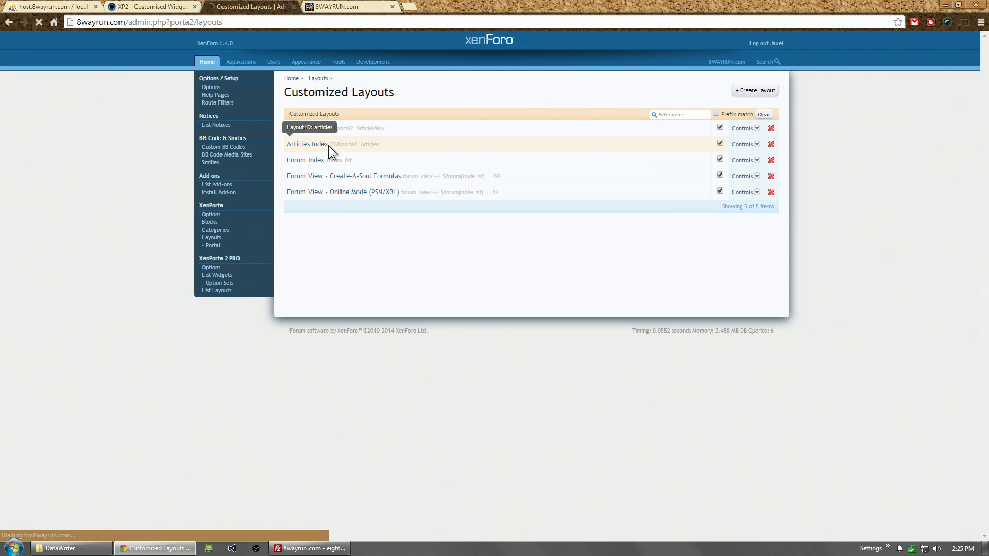
pyautogui.click(714, 91)
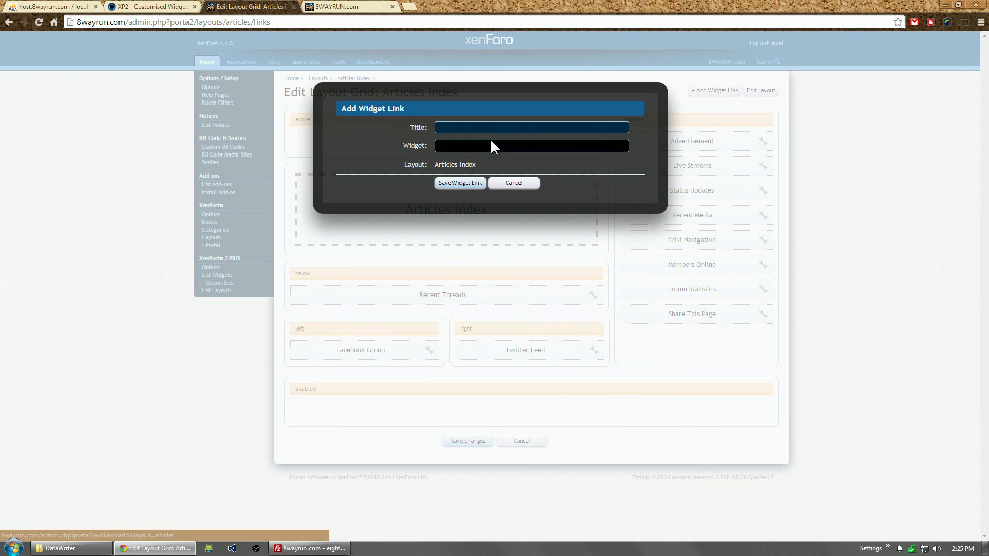
pyautogui.write('Raw HTML')
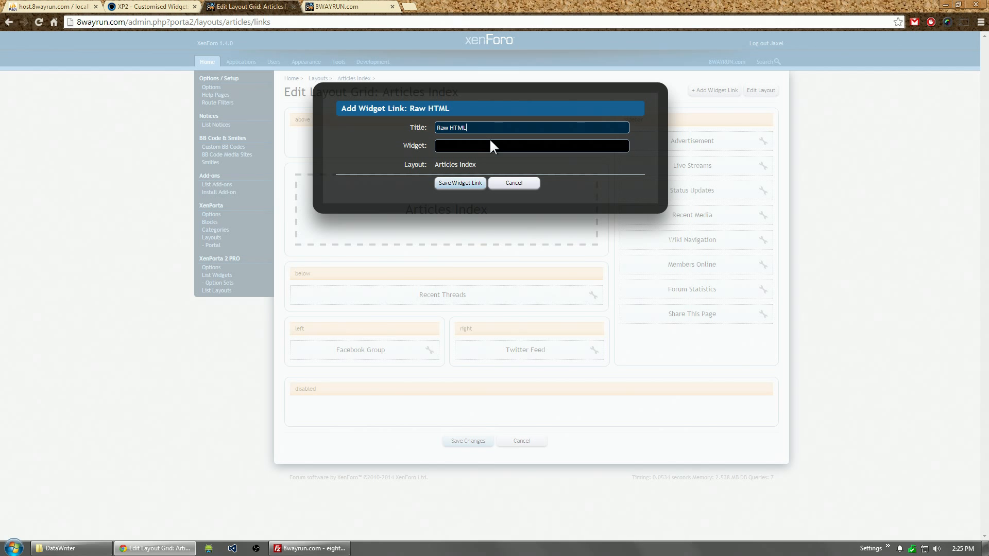
pyautogui.click(488, 142)
pyautogui.click(458, 192)
pyautogui.click(461, 184)
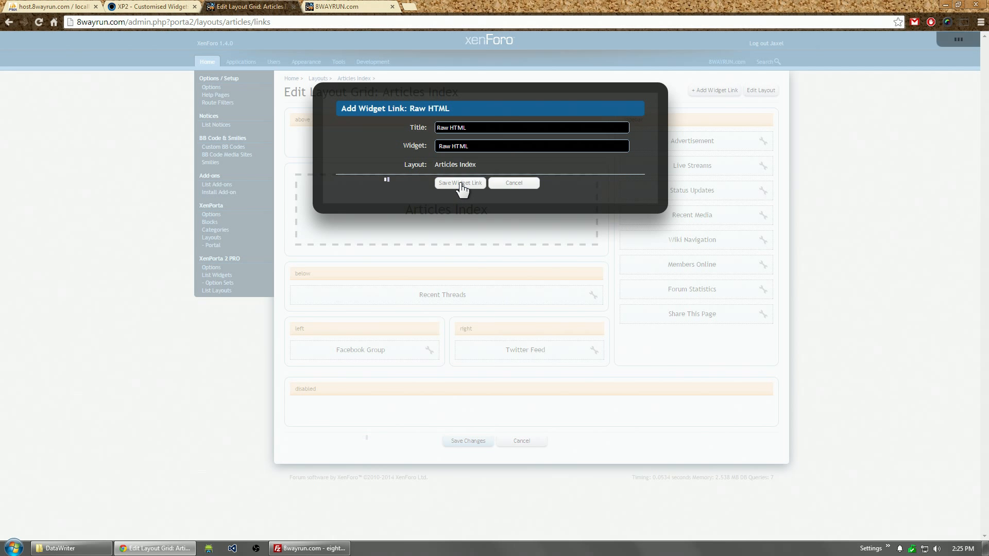
pyautogui.moveTo(471, 404); pyautogui.dragTo(455, 143)
pyautogui.click(468, 441)
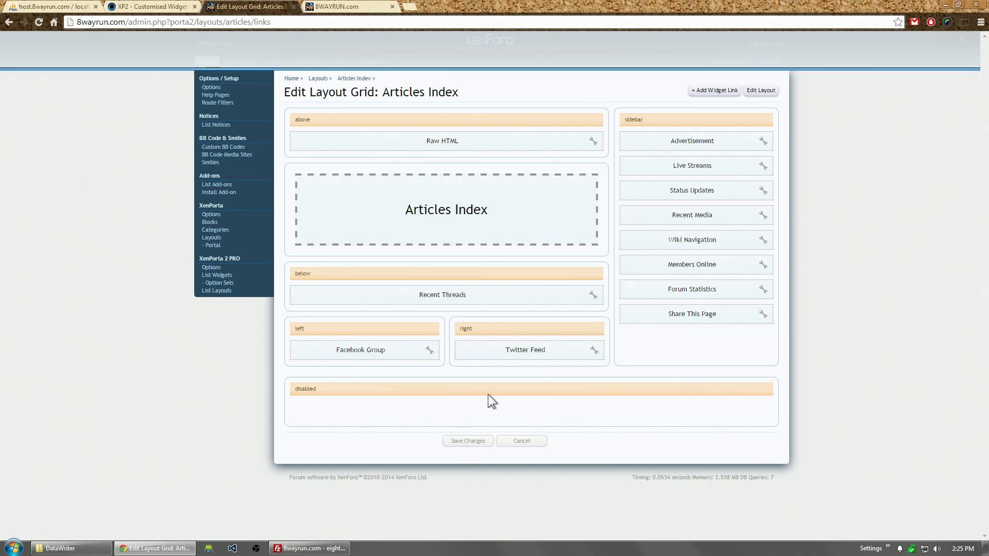
# Reload the site's articles page and examine the text of the Raw HTML block.
pyautogui.click(360, 5)
pyautogui.click(37, 22)
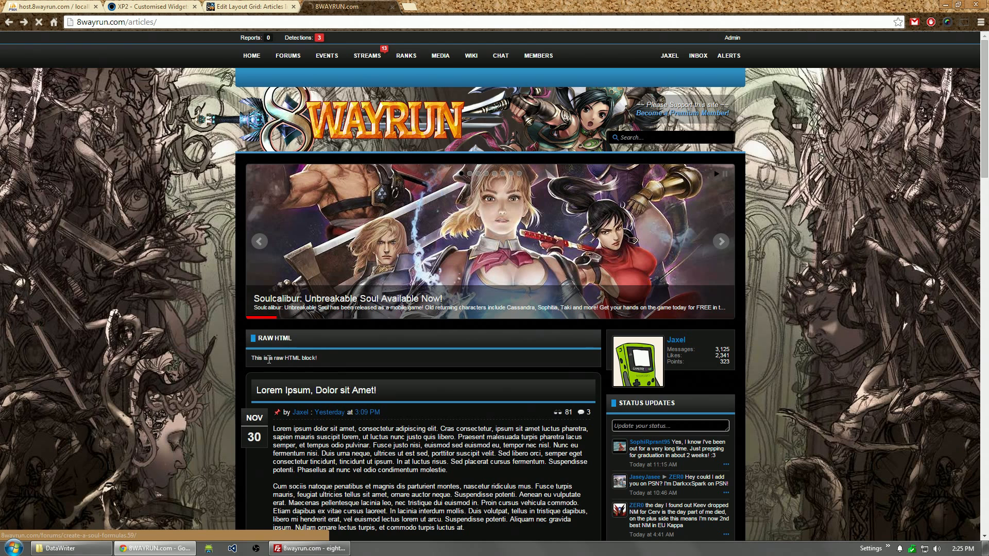
pyautogui.doubleClick(256, 358)
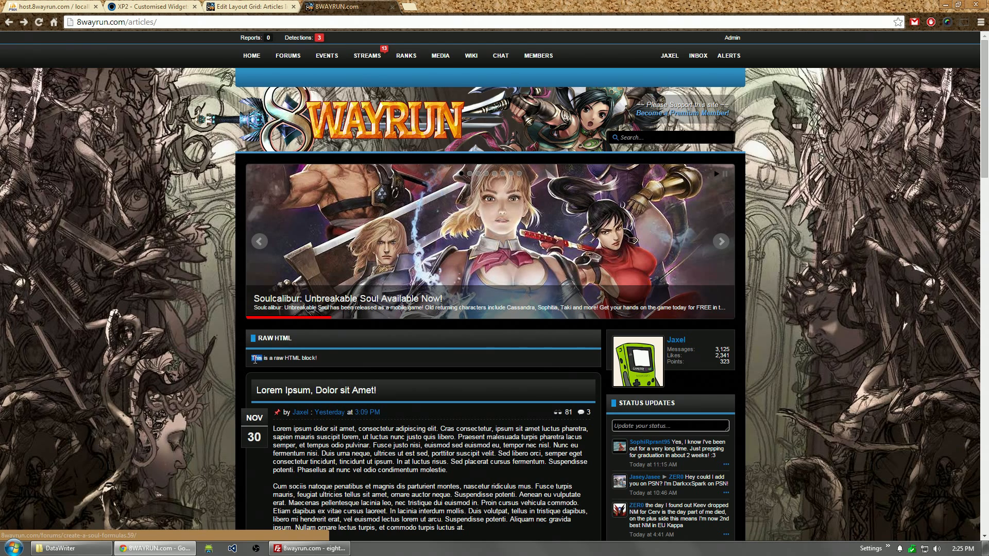
pyautogui.moveTo(255, 361); pyautogui.dragTo(321, 359)
pyautogui.click(320, 360)
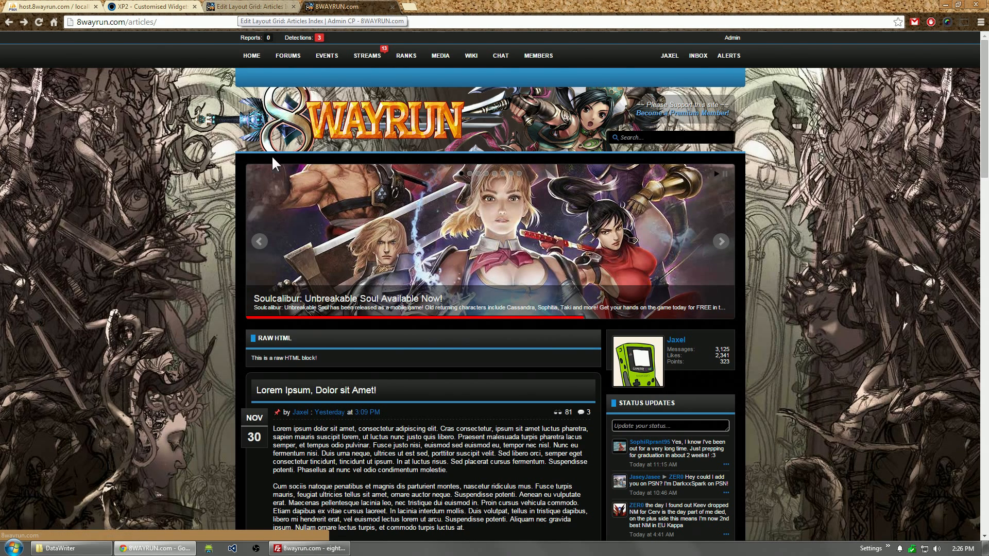
# Create an option set titled "Raw HTML Block TEST ONE" for the Raw HTML widget.
pyautogui.click(253, 7)
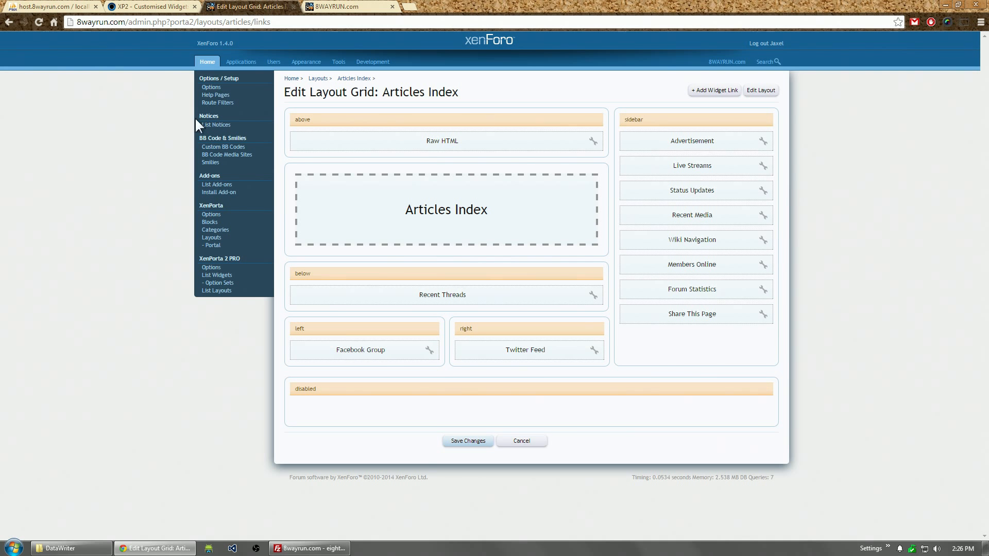
pyautogui.click(230, 284)
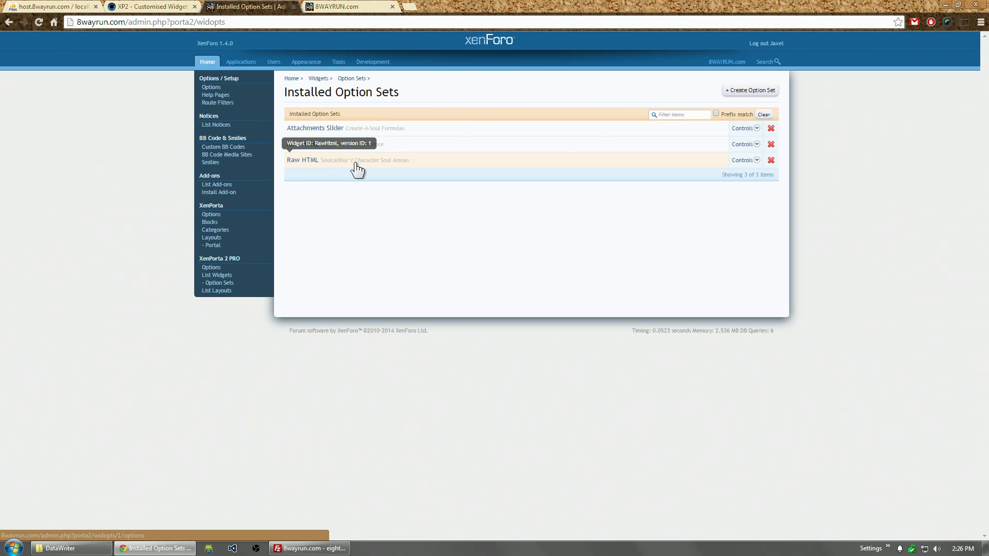
pyautogui.click(742, 89)
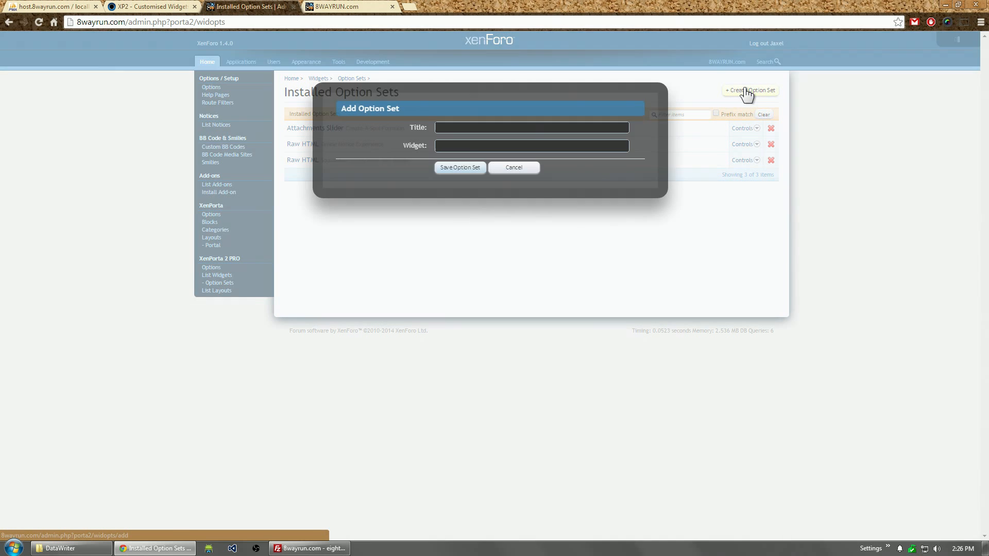
pyautogui.write('Ra')
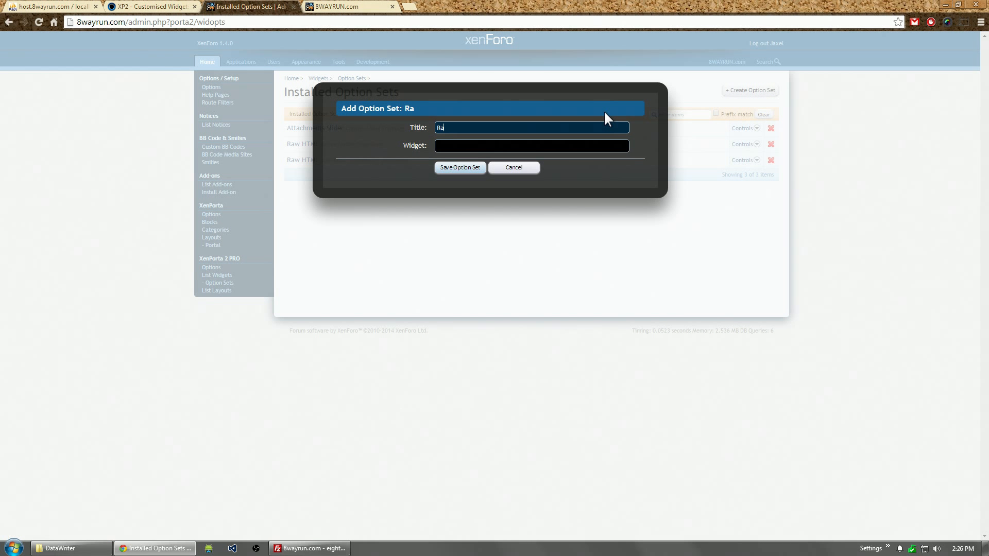
pyautogui.write('w HTML Block TEST ONE')
pyautogui.click(600, 146)
pyautogui.click(544, 186)
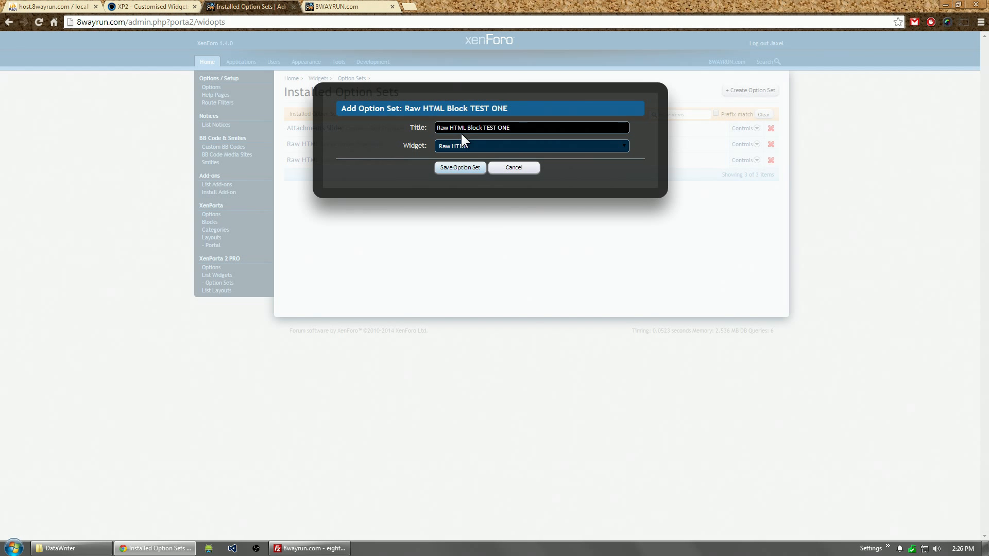
pyautogui.click(475, 168)
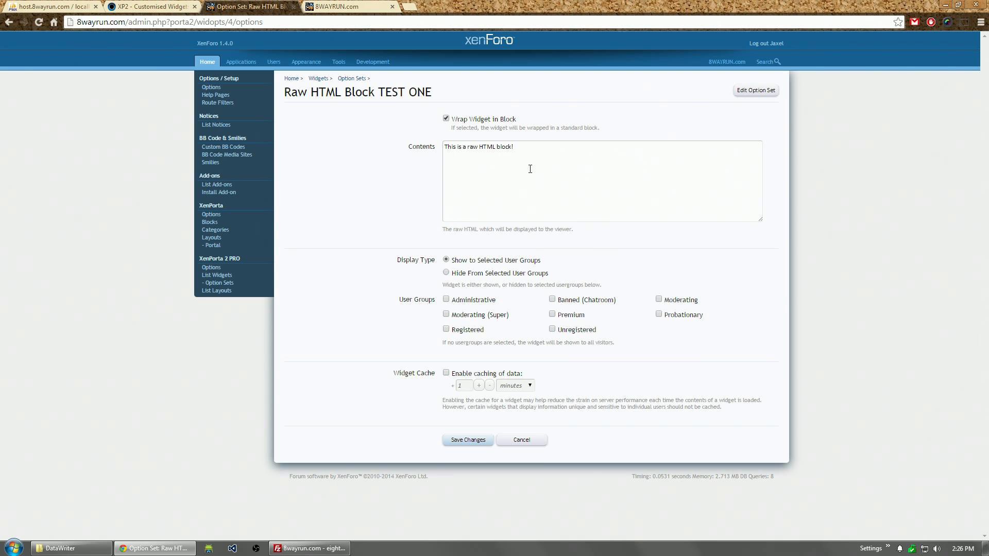
# Replace the option set's contents with the first paragraph of placeholder text generated at lipsum.com.
pyautogui.hotkey('ctrl', 'a')
pyautogui.click(408, 6)
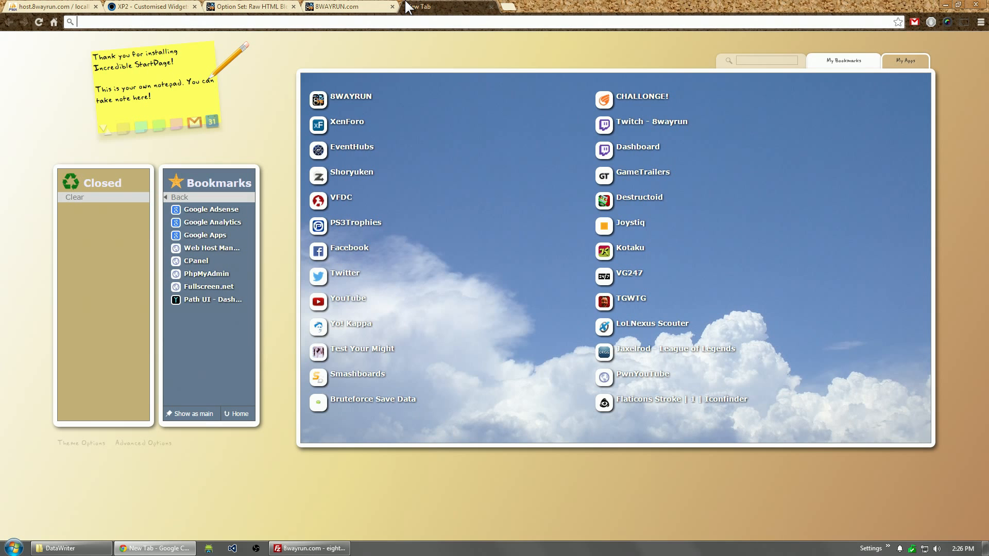
pyautogui.write('lipsum.com')
pyautogui.press('Return')
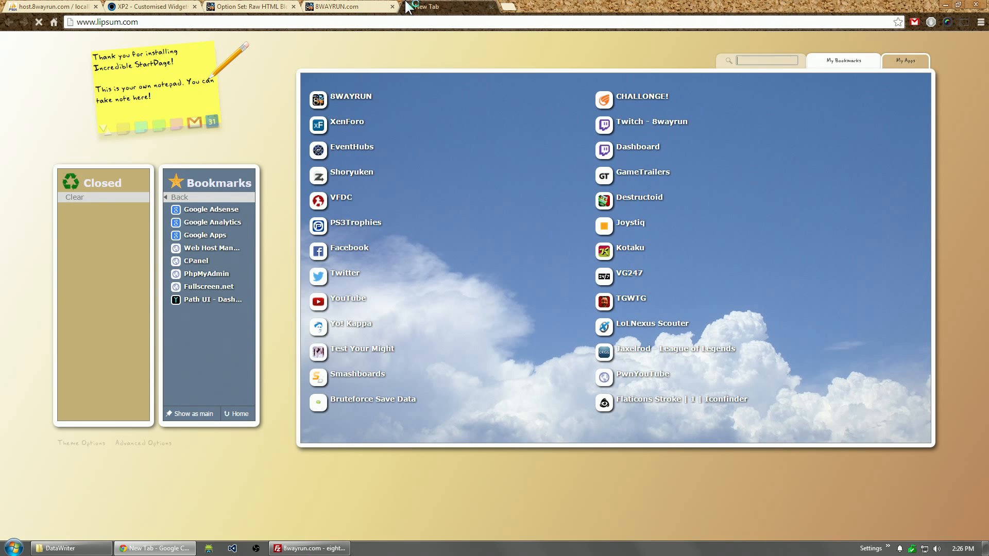
pyautogui.click(607, 377)
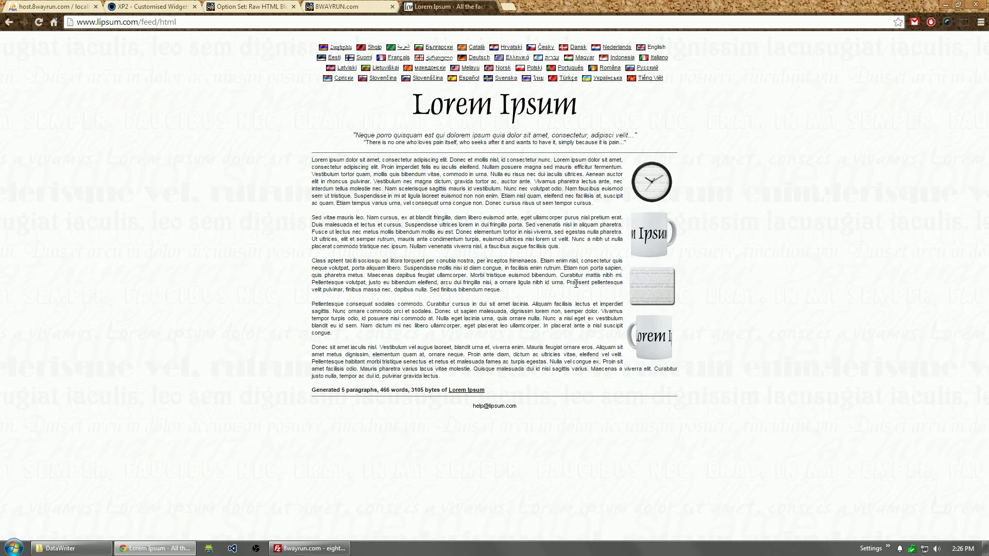
pyautogui.moveTo(313, 161); pyautogui.dragTo(206, 208)
pyautogui.hotkey('ctrl', 'c')
pyautogui.click(280, 7)
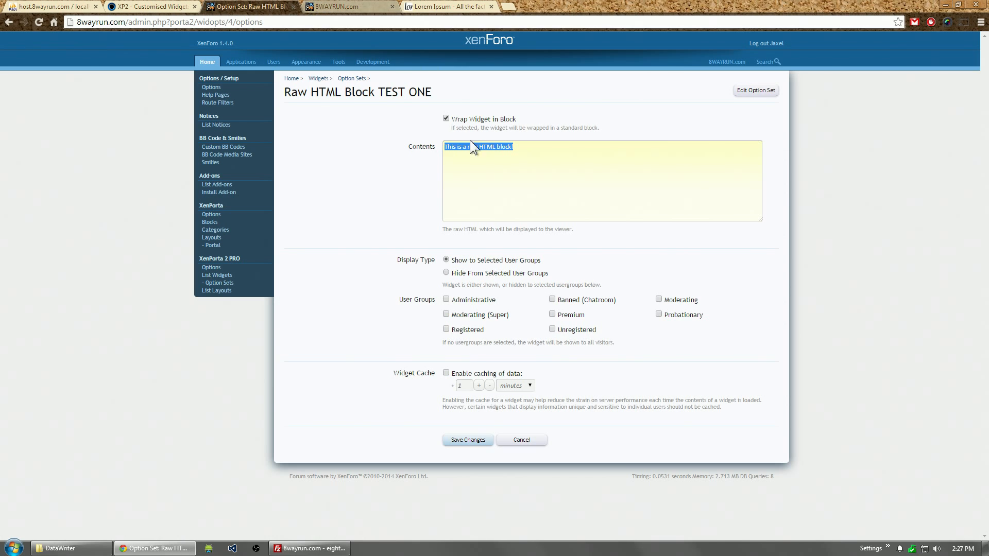
pyautogui.hotkey('ctrl', 'v')
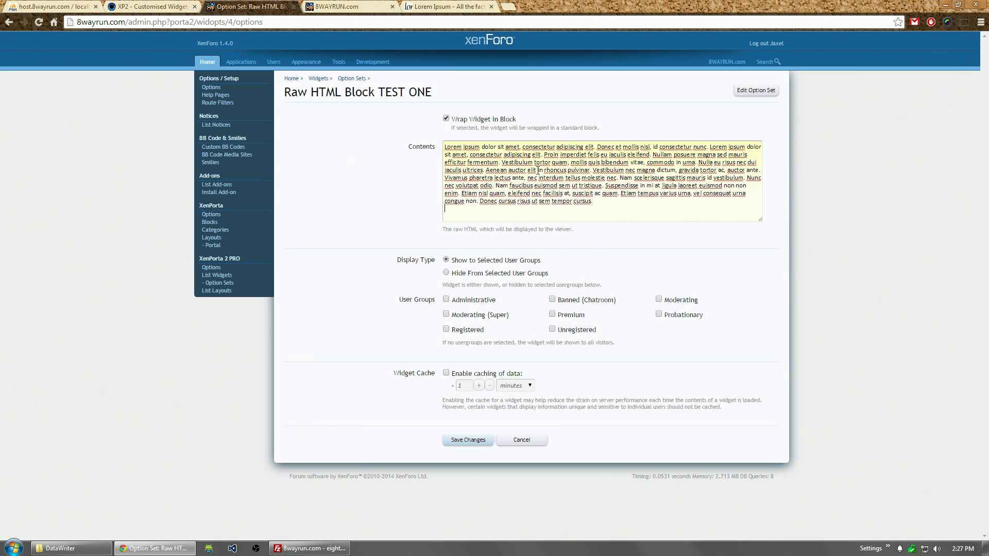
# Insert "<br/><br/>" before "Vivamus pharetra" in the contents and save the option set.
pyautogui.click(621, 177)
pyautogui.click(761, 174)
pyautogui.write('<Br/')
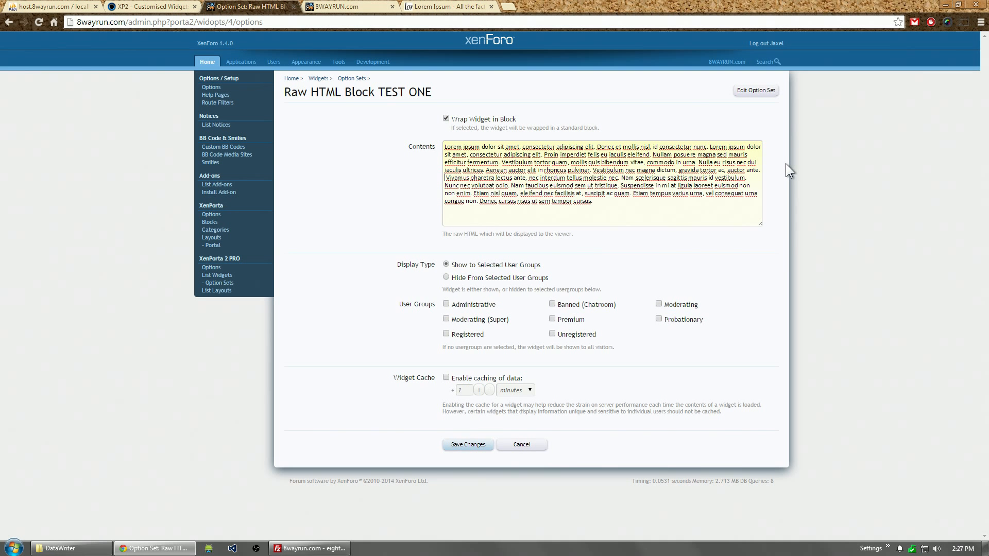
pyautogui.press('BackSpace')
pyautogui.press('BackSpace')
pyautogui.press('BackSpace')
pyautogui.write('br/>')
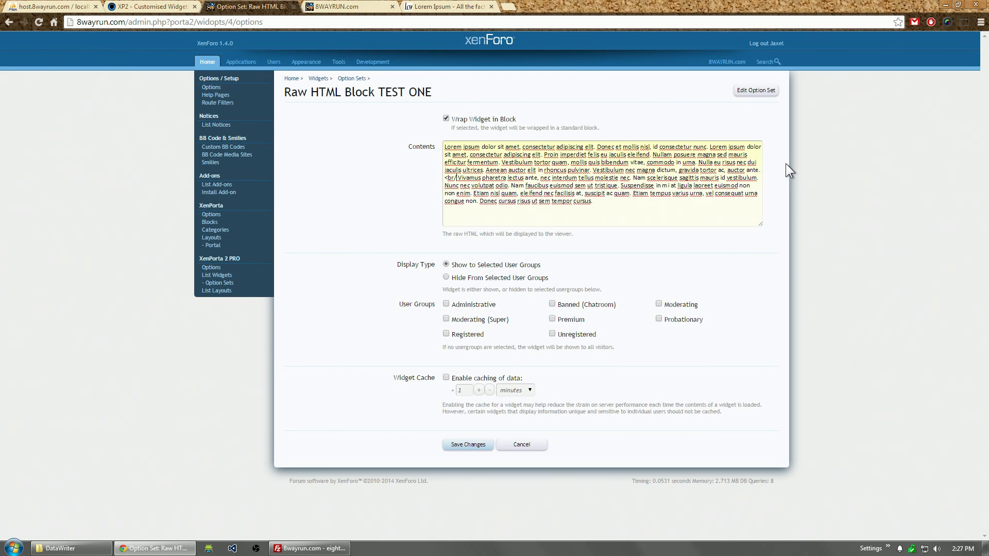
pyautogui.write('<br/>')
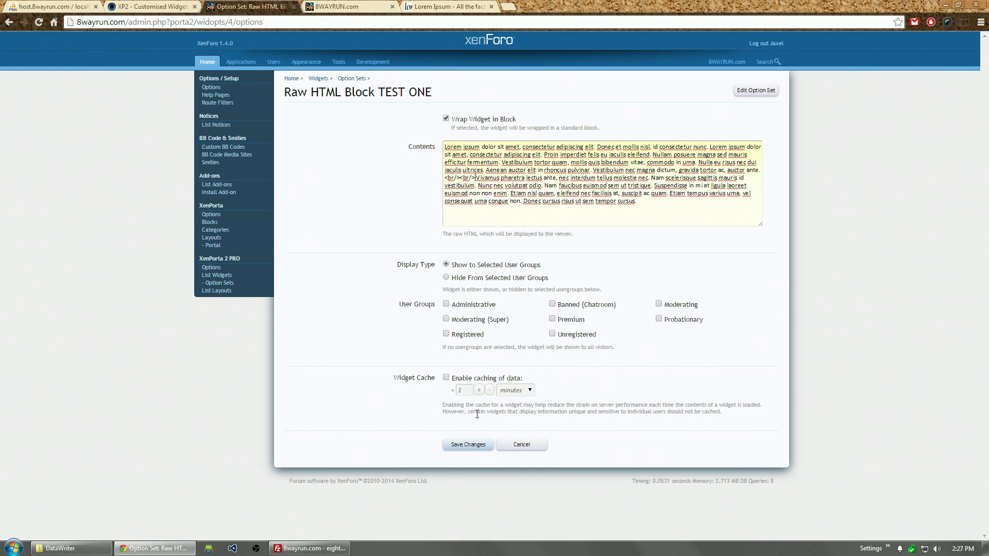
pyautogui.click(468, 446)
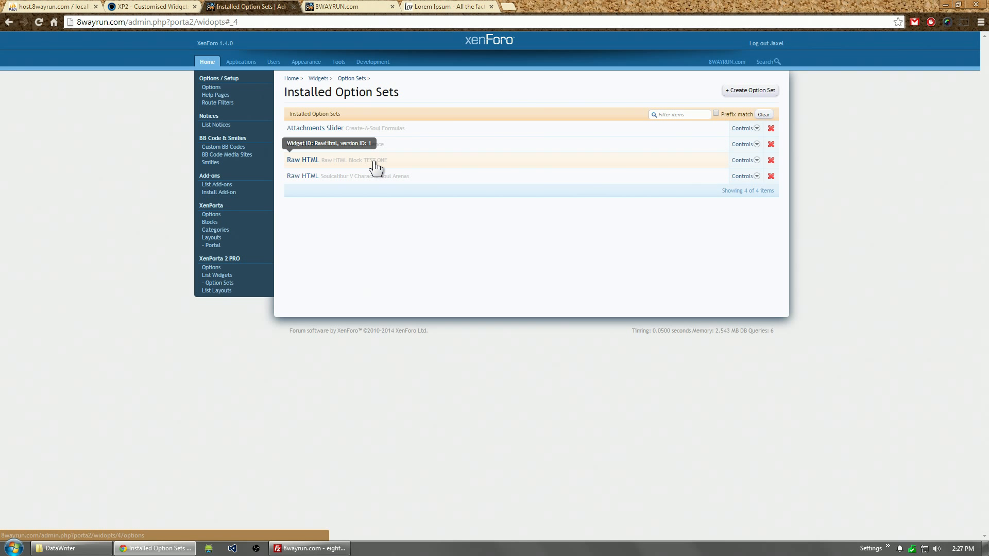
# Retitle the Articles Index layout's Raw HTML widget link "TEST BLOCK" and assign it the option set "Raw HTML Block TEST ONE".
pyautogui.click(219, 291)
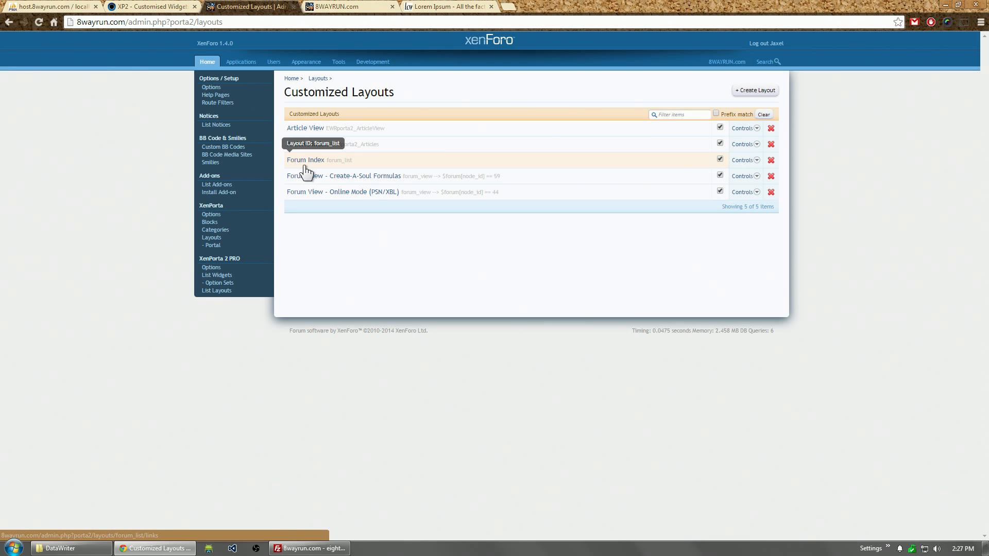
pyautogui.click(337, 142)
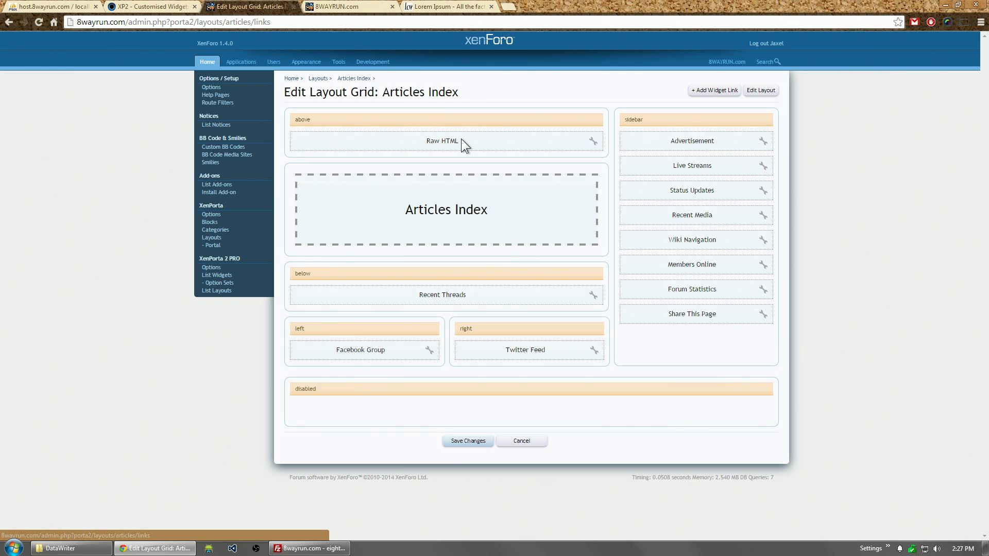
pyautogui.click(592, 143)
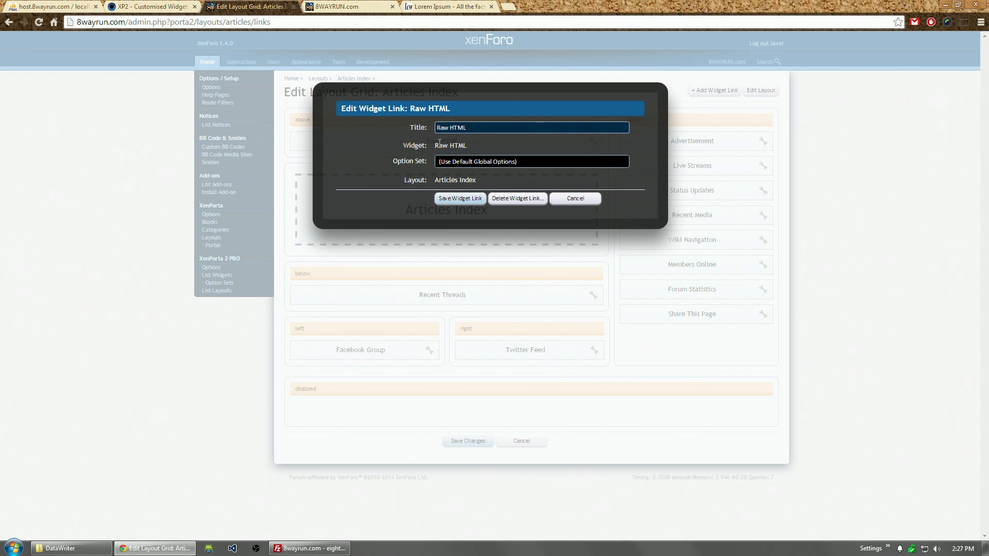
pyautogui.hotkey('ctrl', 'a')
pyautogui.write('TEST BLOCK')
pyautogui.click(557, 161)
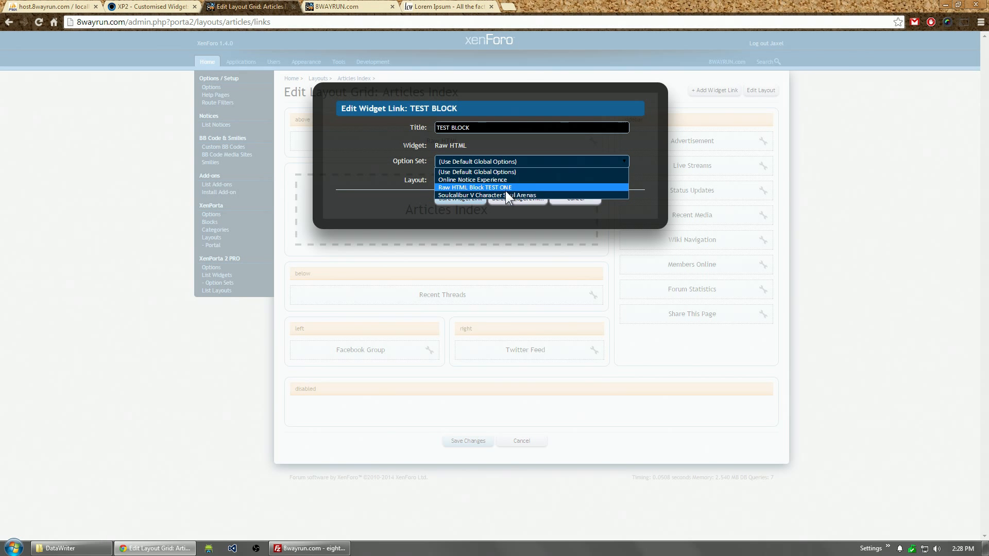
pyautogui.click(477, 188)
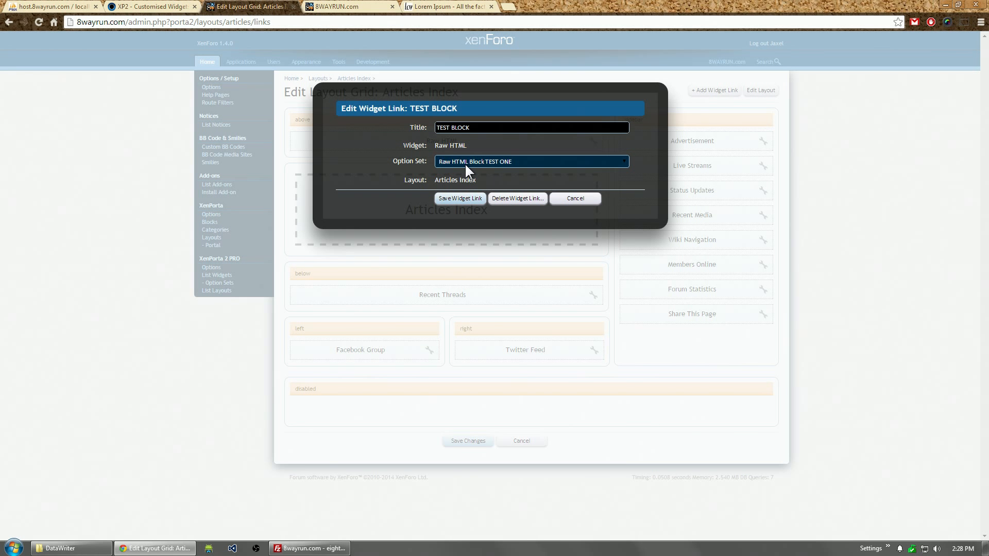
pyautogui.click(466, 198)
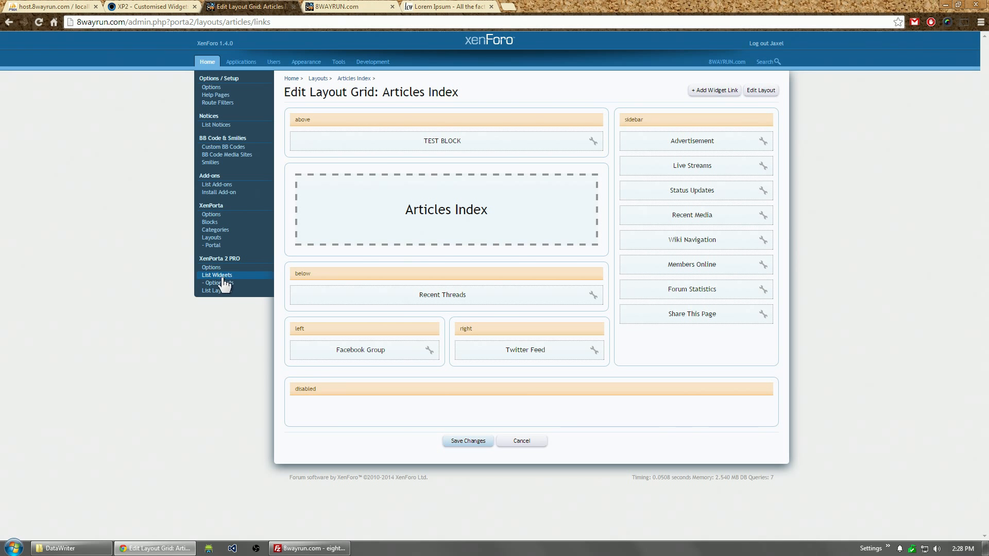
# Review the installed option sets and examine the TEST BLOCK widget on the reloaded articles page.
pyautogui.click(219, 283)
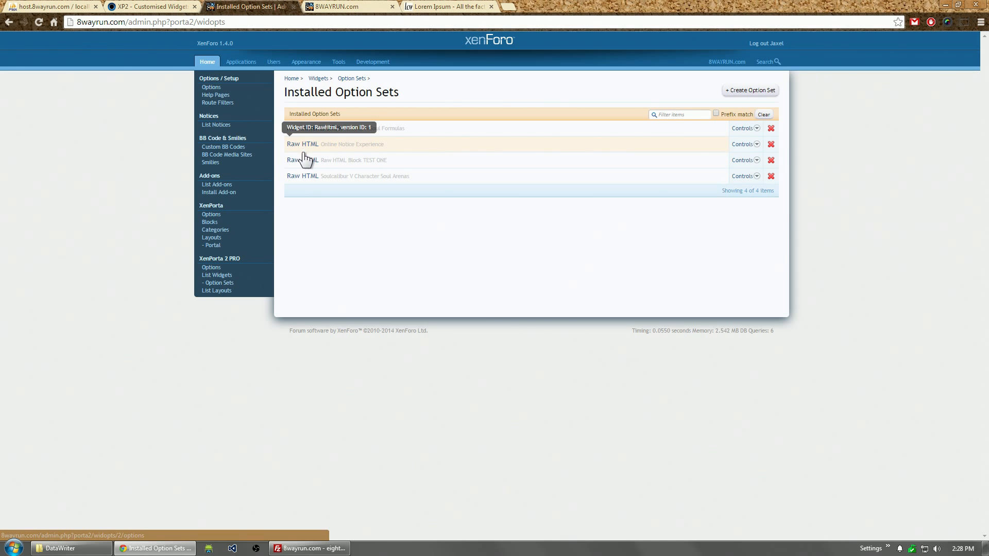
pyautogui.click(9, 21)
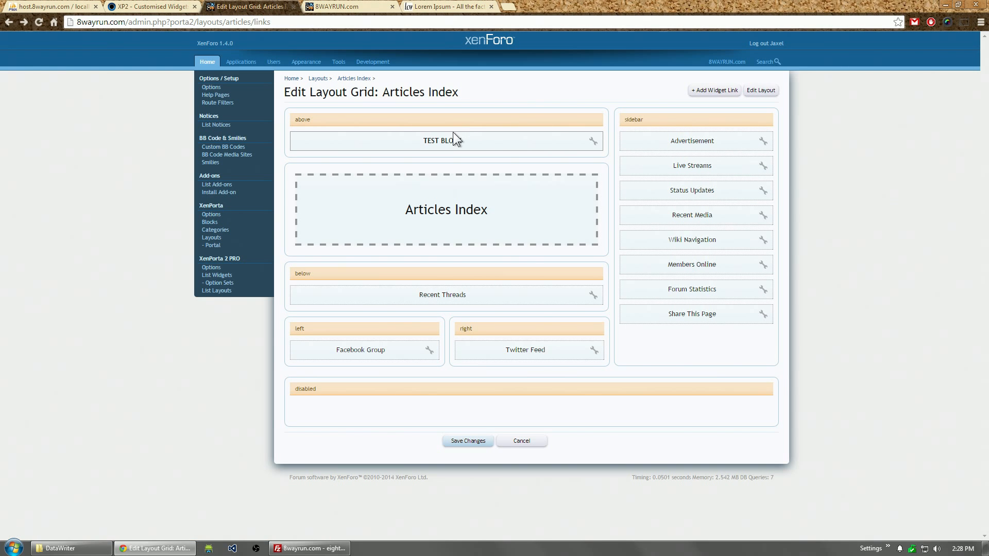
pyautogui.click(353, 6)
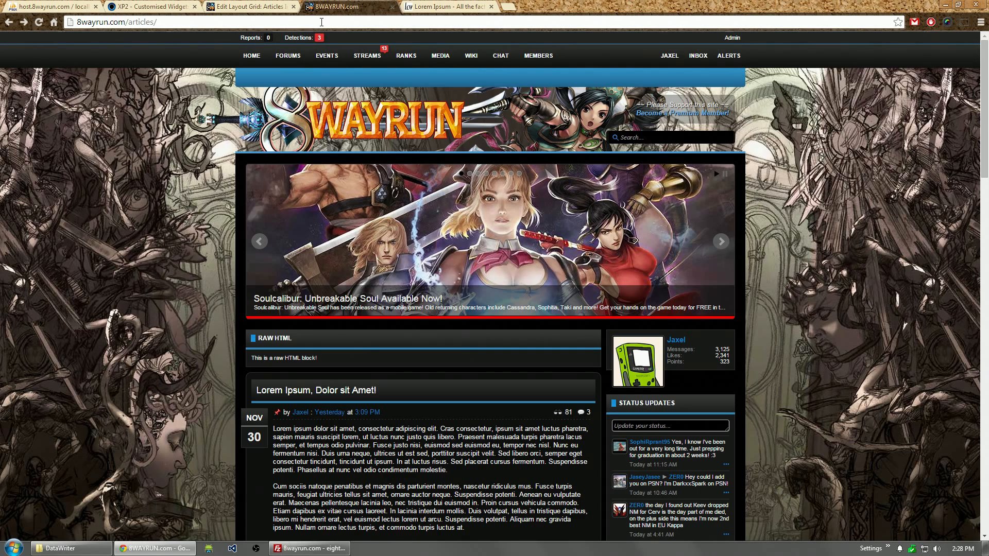
pyautogui.click(296, 22)
pyautogui.press('Return')
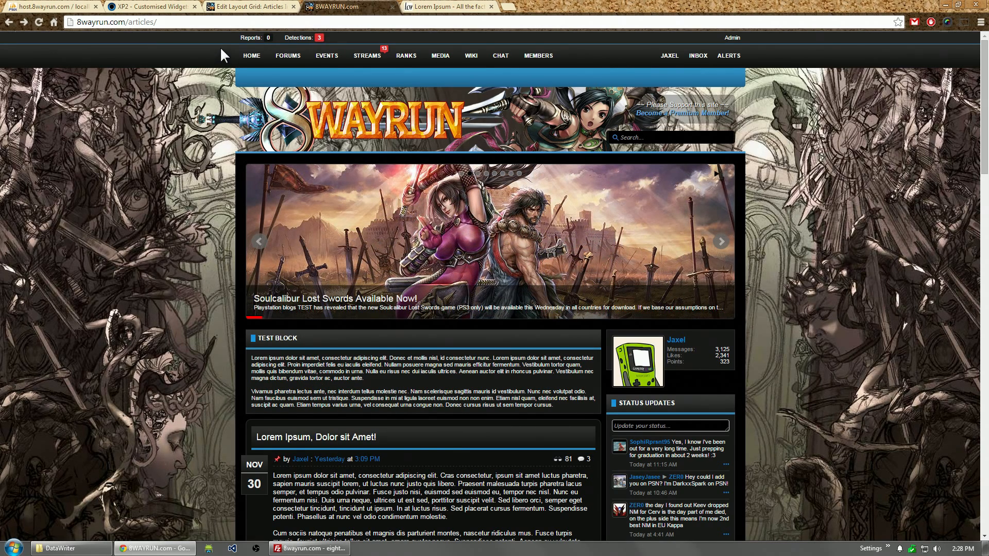
pyautogui.click(246, 7)
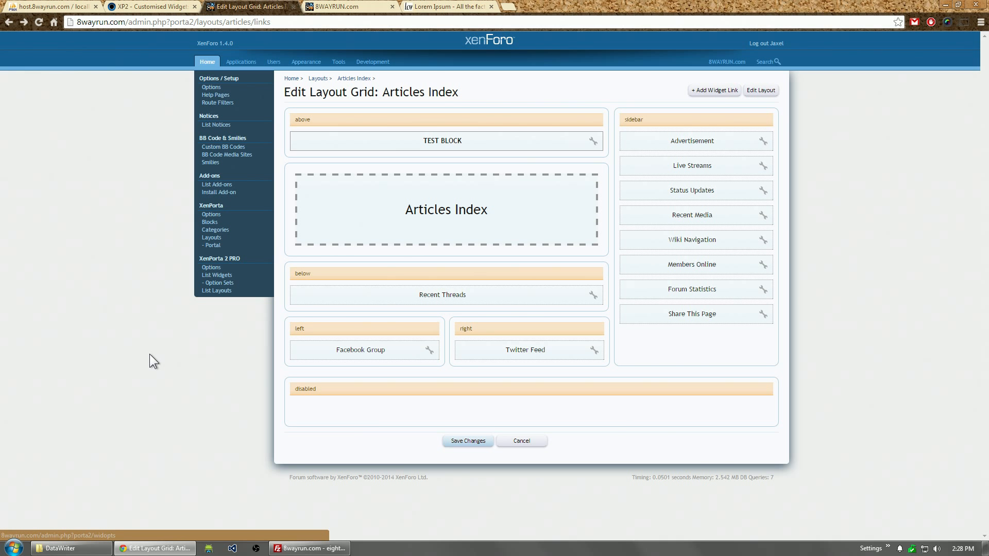